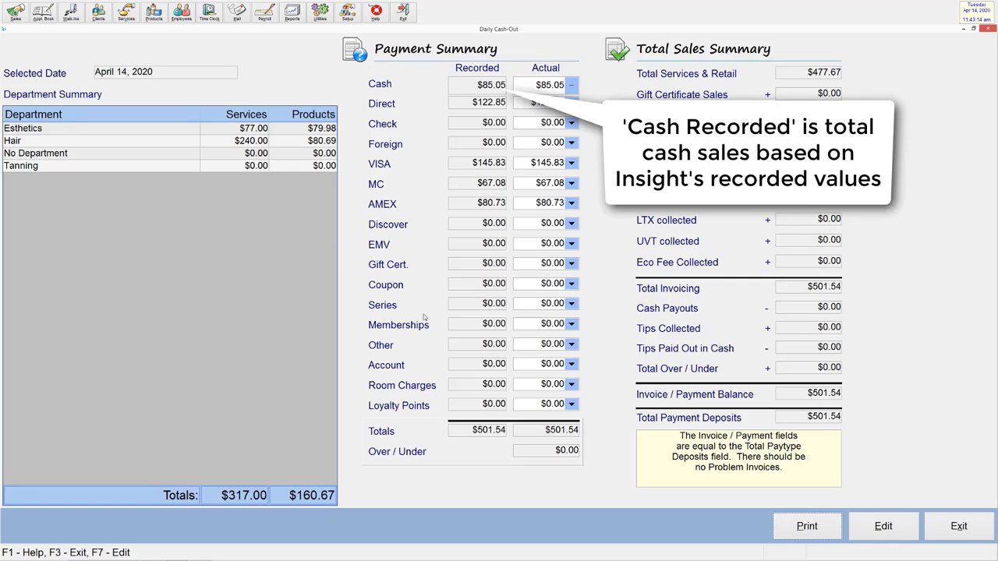
Make the daily cash-out editable and save the actual Cash calculator with all coin and bill counts left at 0.
left_click(874, 534)
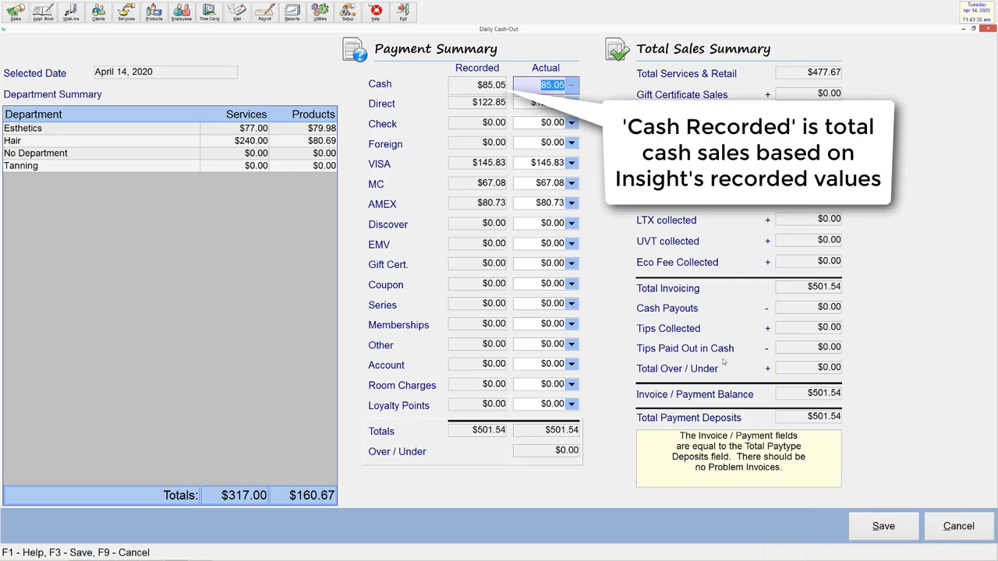
left_click(575, 87)
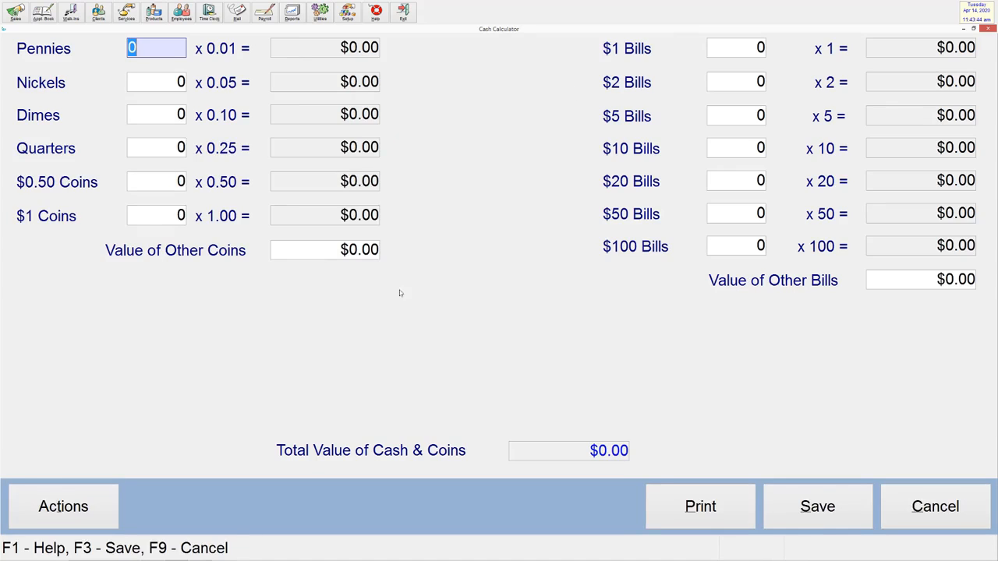
left_click(793, 519)
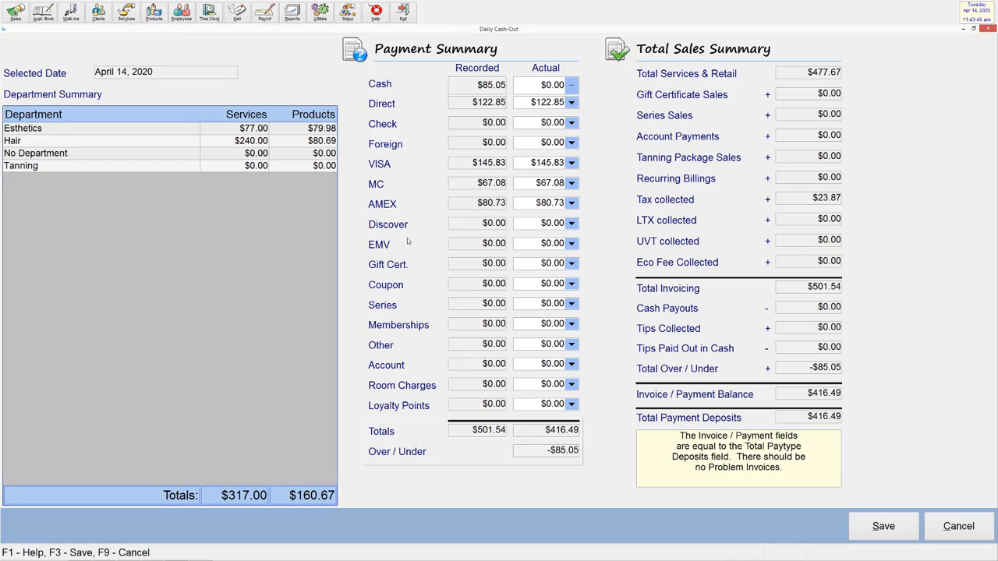
Set the actual Cash amount in the Payment Summary to 85.05 and move on to the actual Direct amount.
left_click(551, 87)
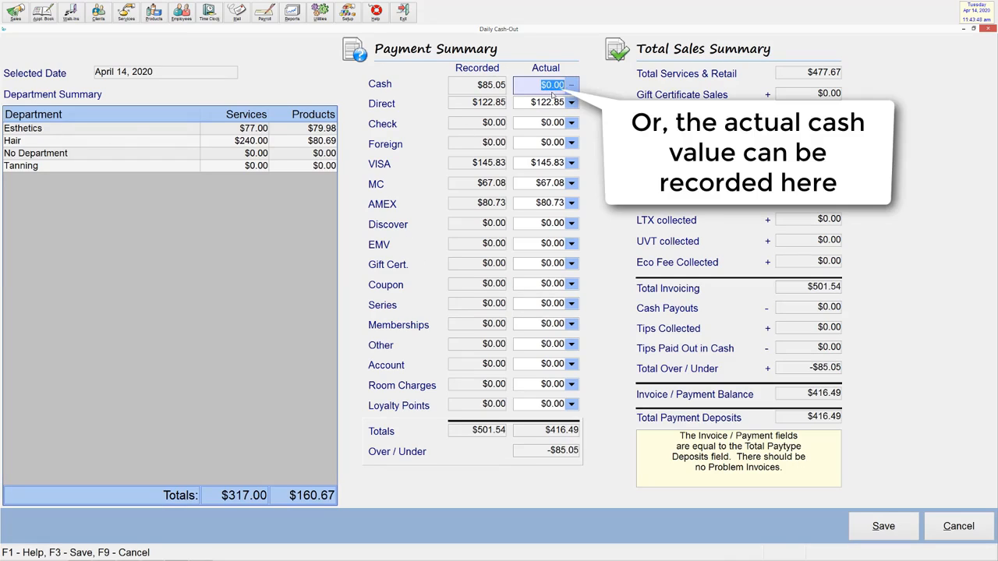
type("85.05")
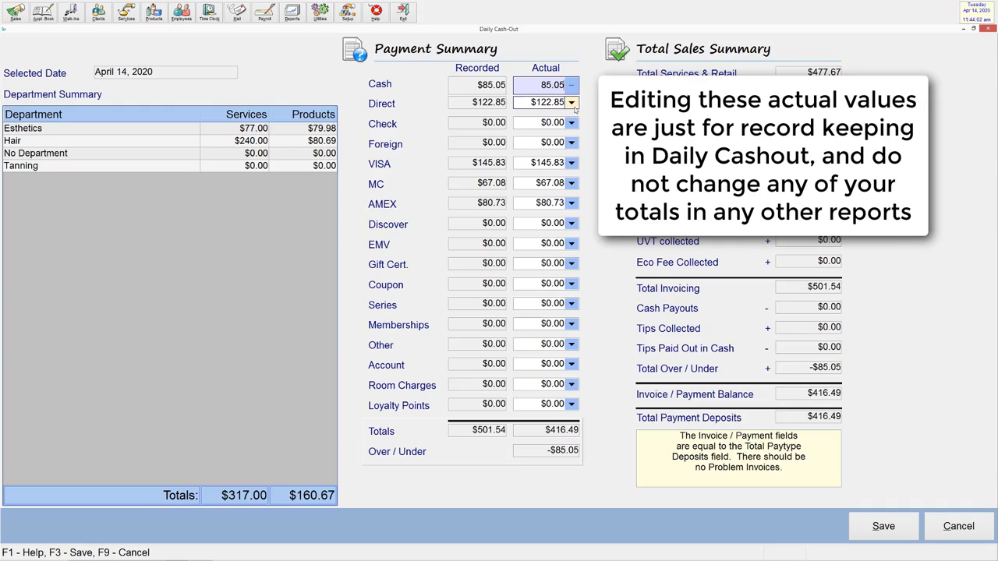
left_click(572, 103)
left_click(616, 93)
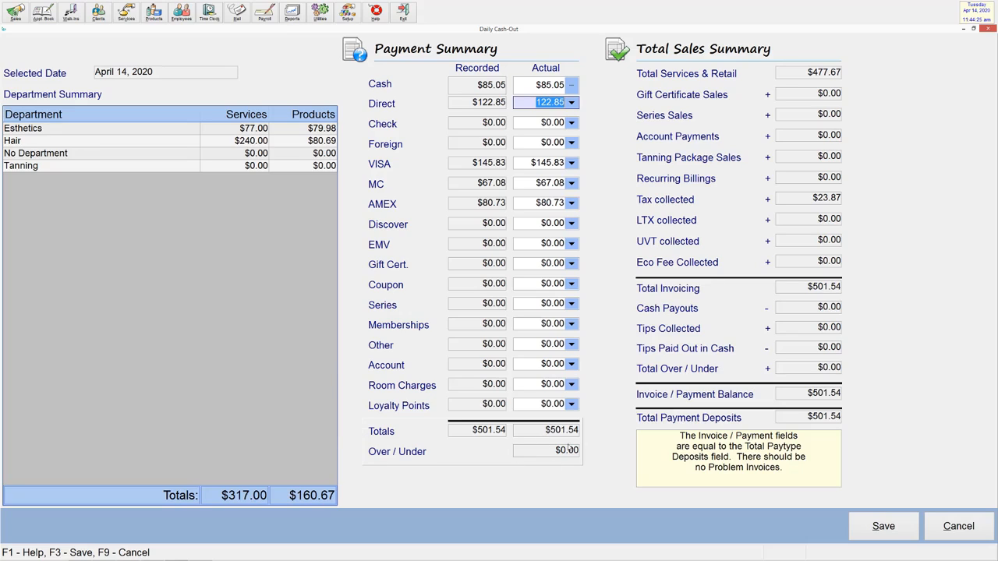
Set the actual Cash amount to 75.05, save the daily cash-out and exit it.
left_click(543, 87)
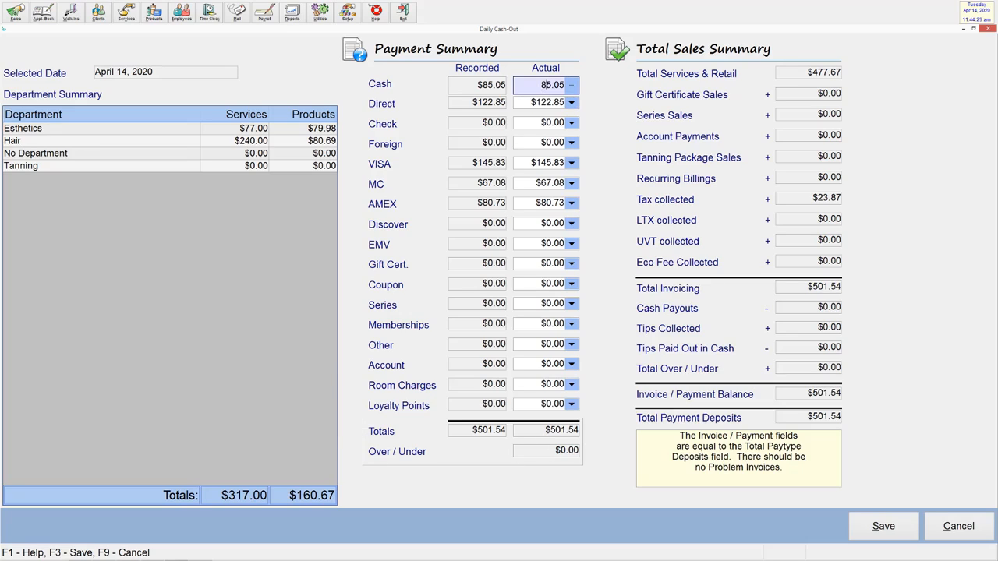
key("BackSpace")
left_click(883, 527)
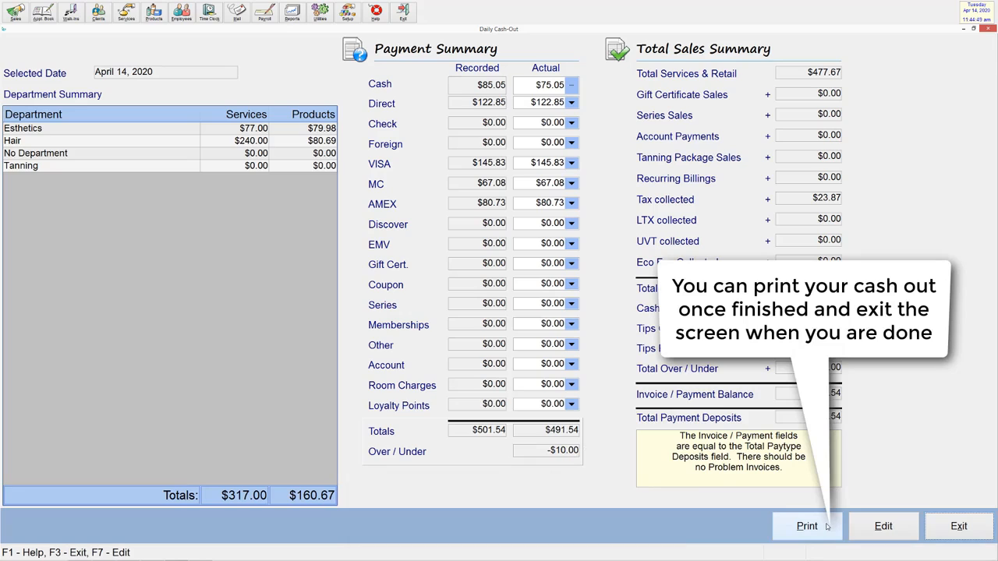
left_click(983, 531)
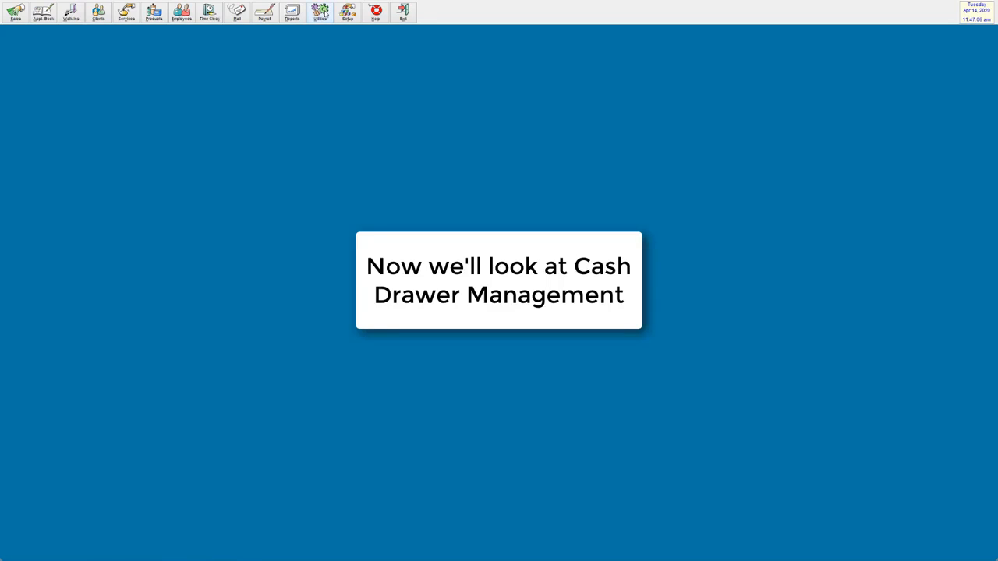
Open Cash Drawer Management and add a new drawer with the description "Cash Drawer".
left_click(323, 14)
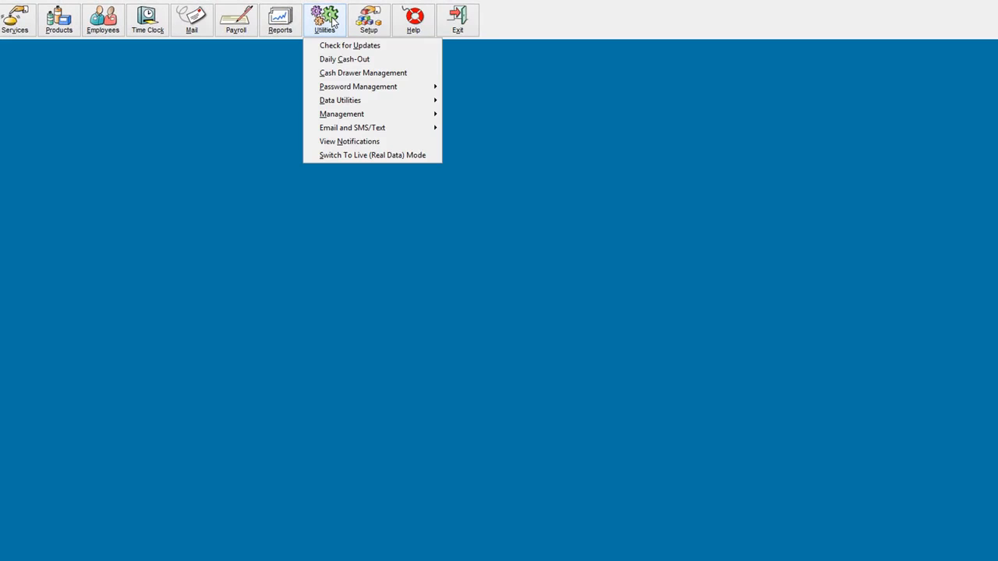
left_click(369, 72)
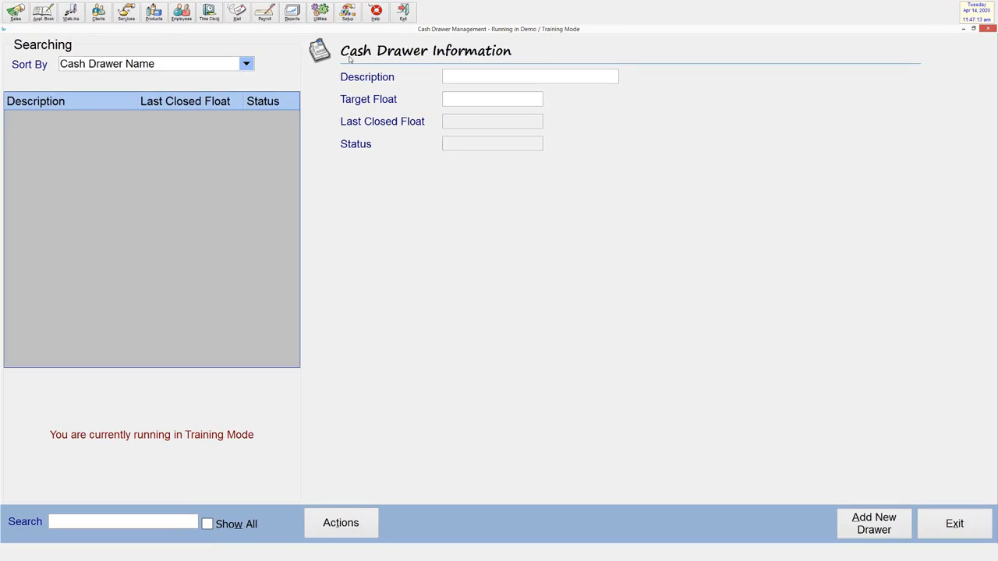
left_click(883, 535)
type("C")
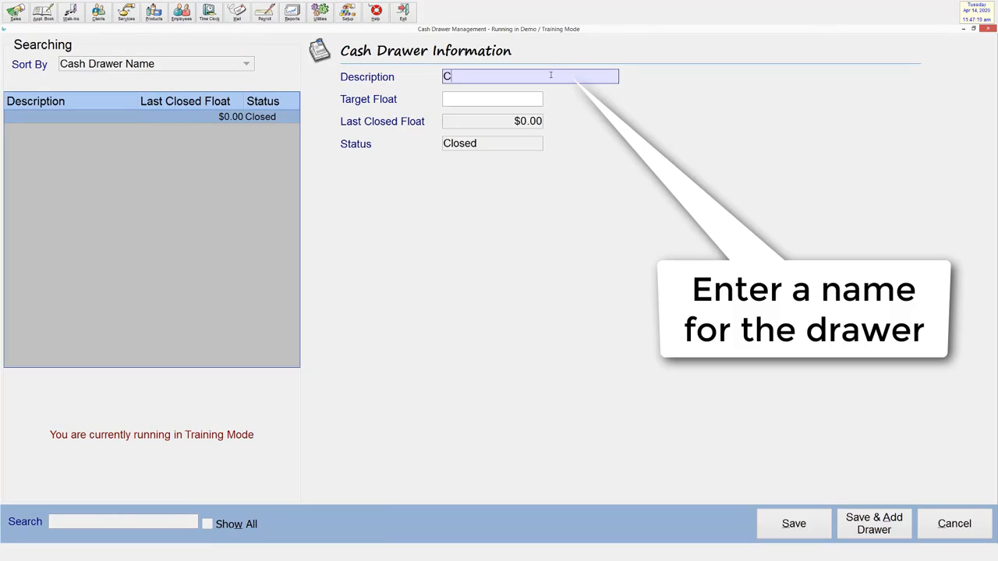
type("ash Drawer")
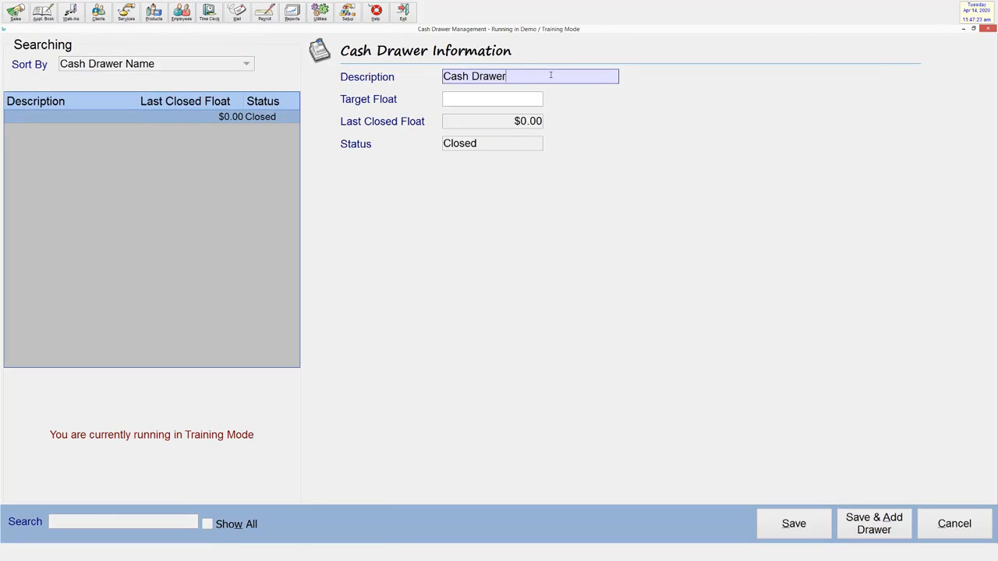
Set the new drawer's target float to 200 and save it with an initial float of 200.
left_click(524, 95)
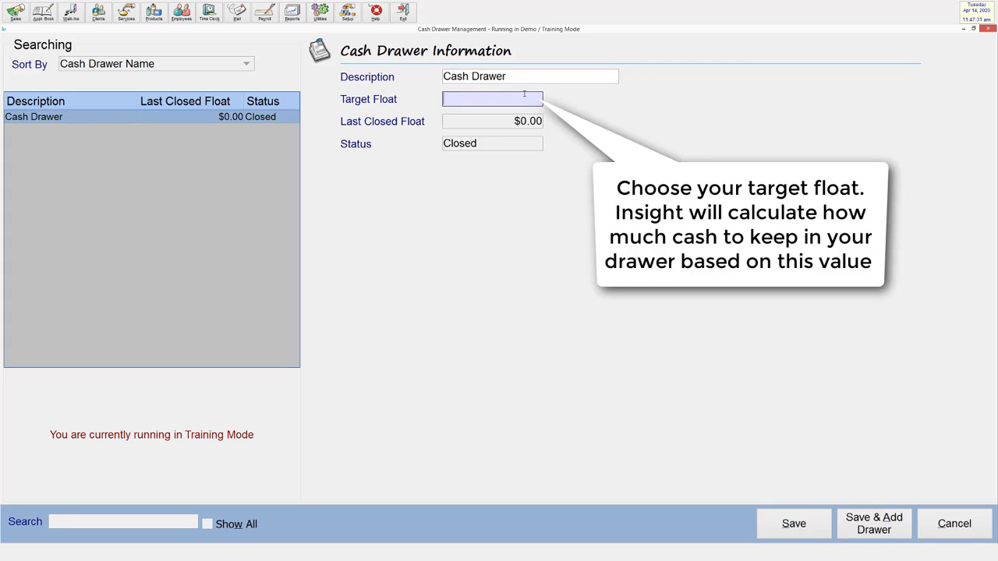
type("200")
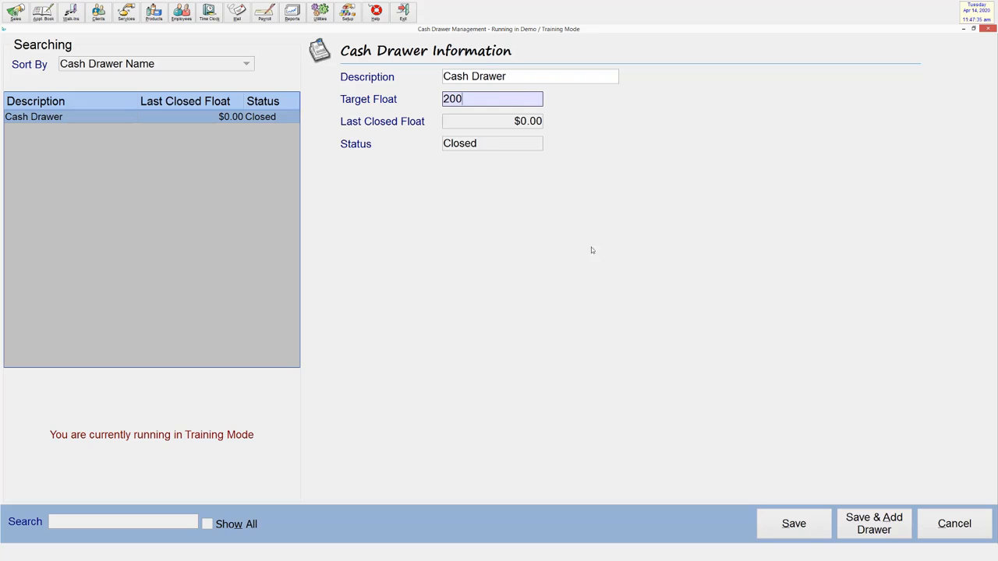
left_click(776, 530)
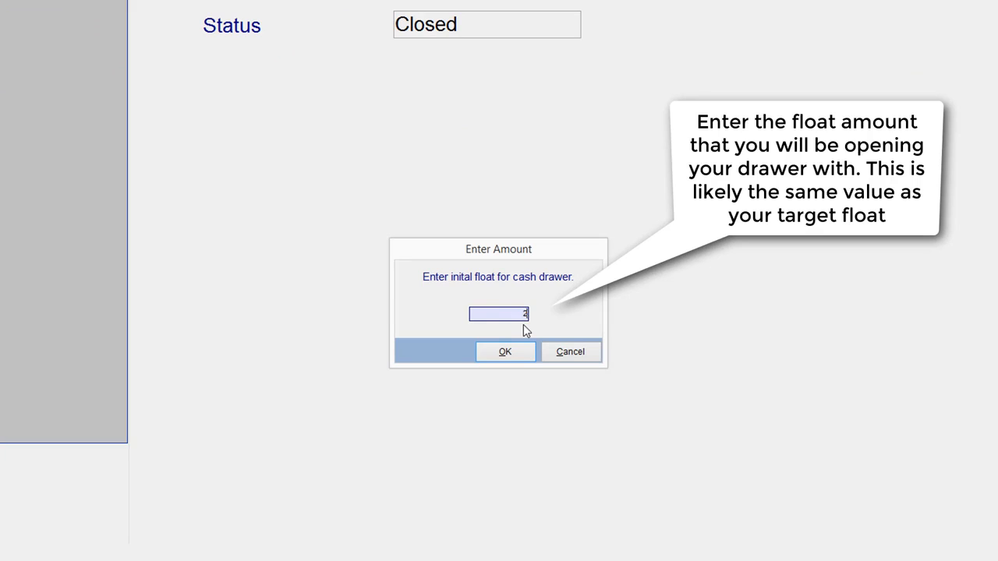
type("200")
left_click(502, 352)
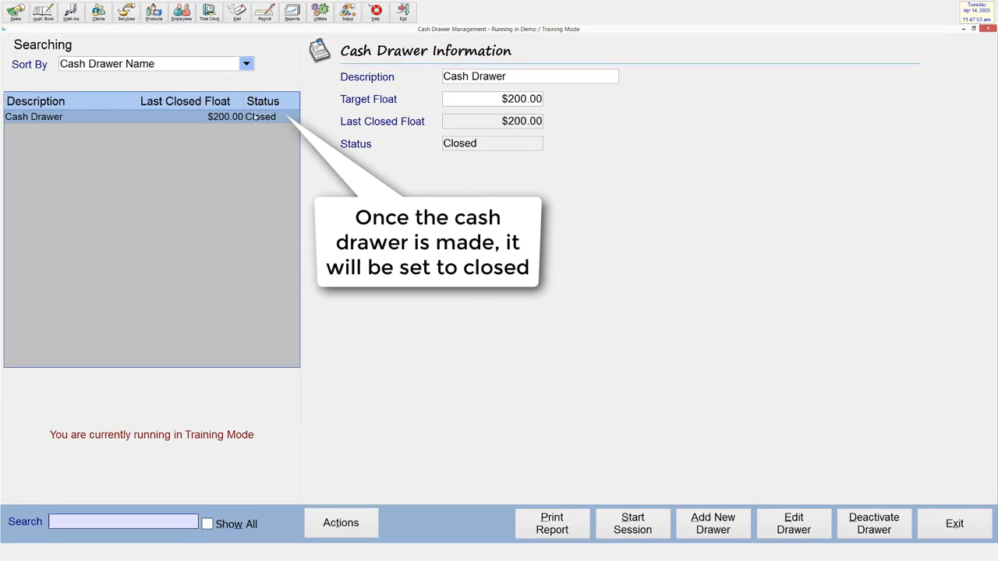
Begin setting up a session for the Cash Drawer, assigning it to all transactions done by the listed employee.
left_click(632, 523)
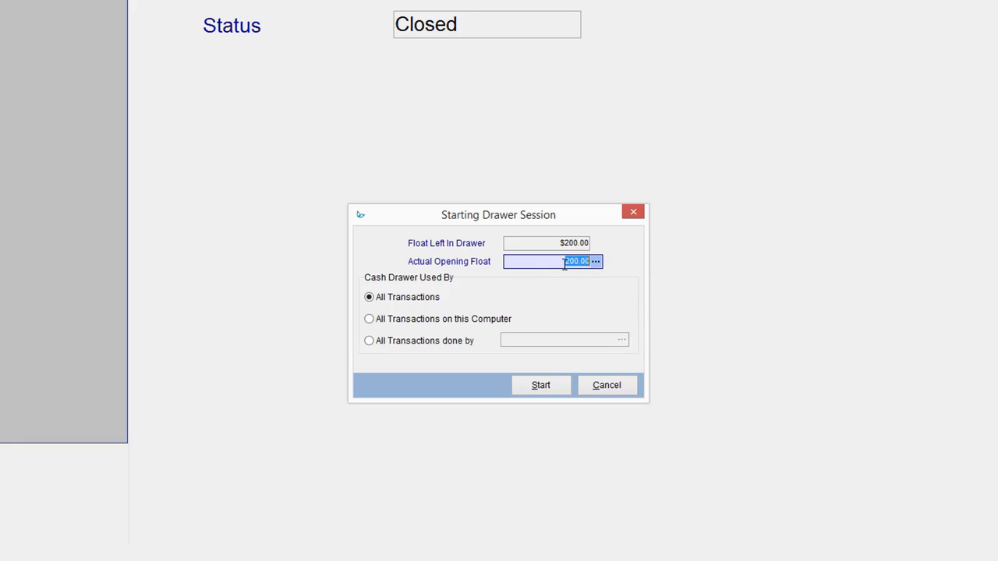
left_click(437, 321)
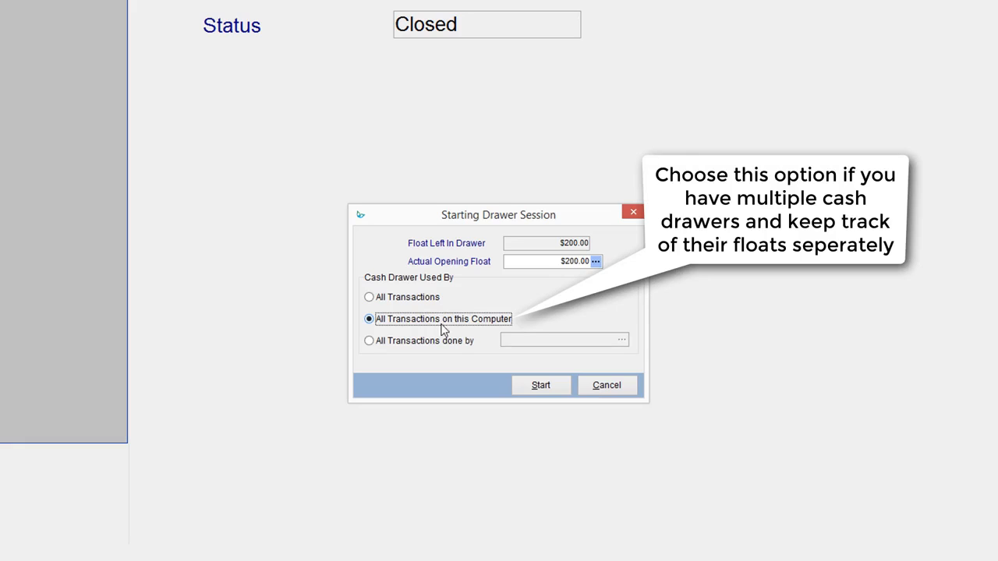
left_click(451, 346)
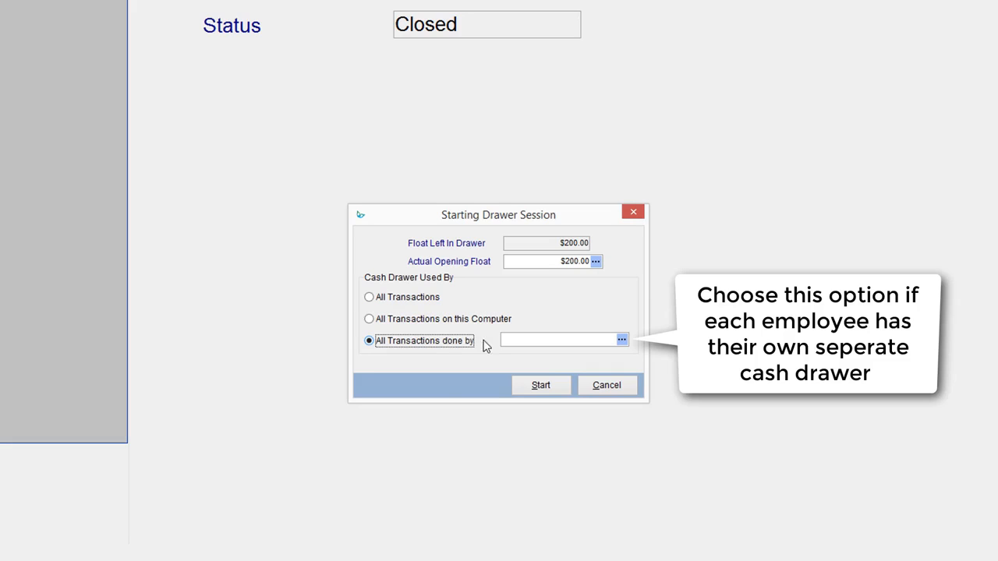
left_click(622, 341)
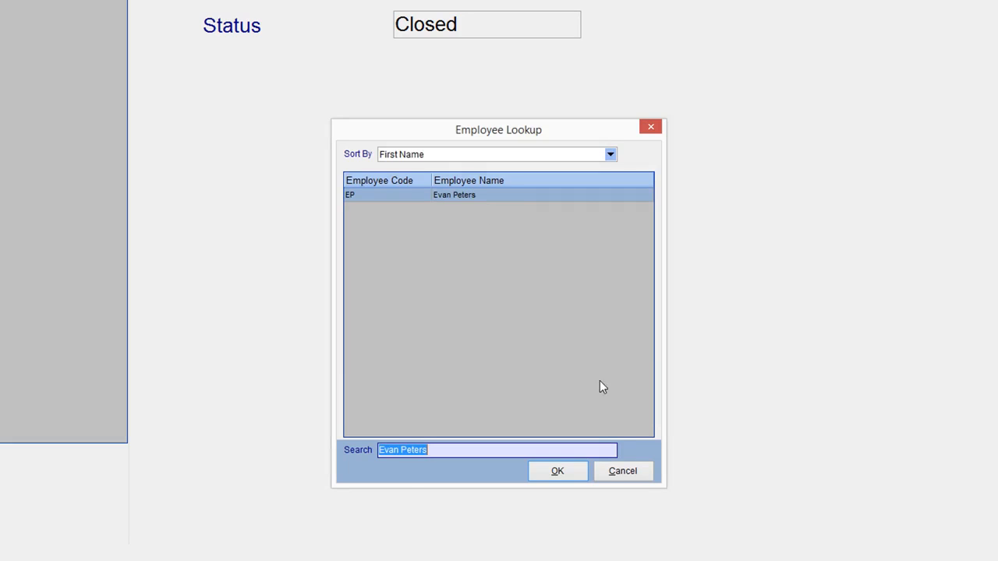
left_click(584, 471)
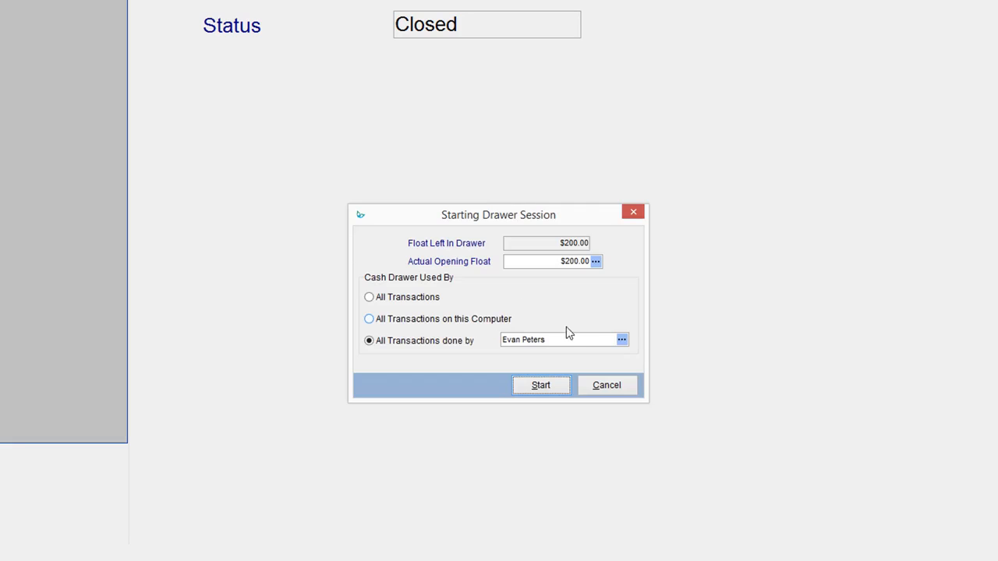
Assign the drawer to All Transactions instead and start the session with the $200.00 opening float.
left_click(393, 299)
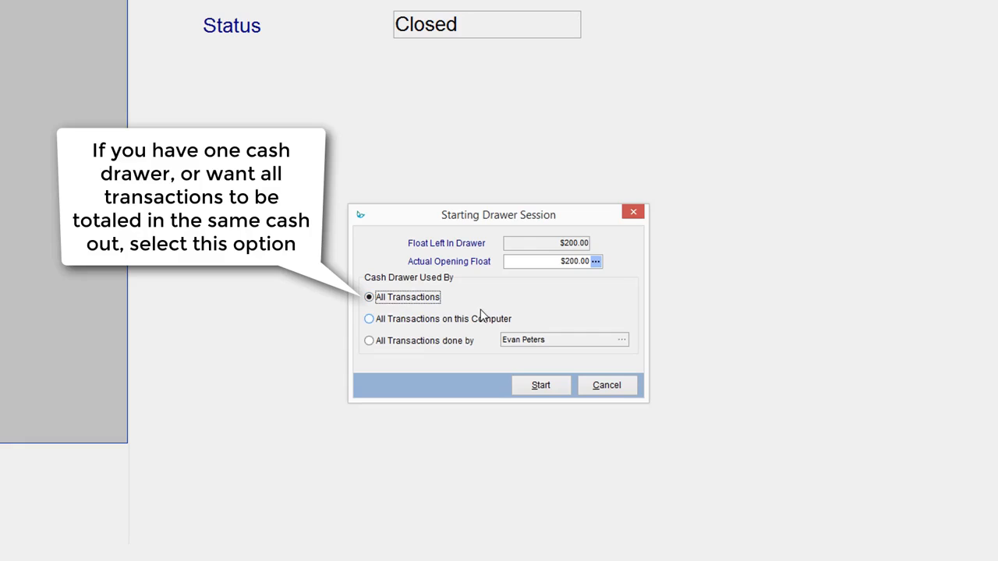
left_click(564, 394)
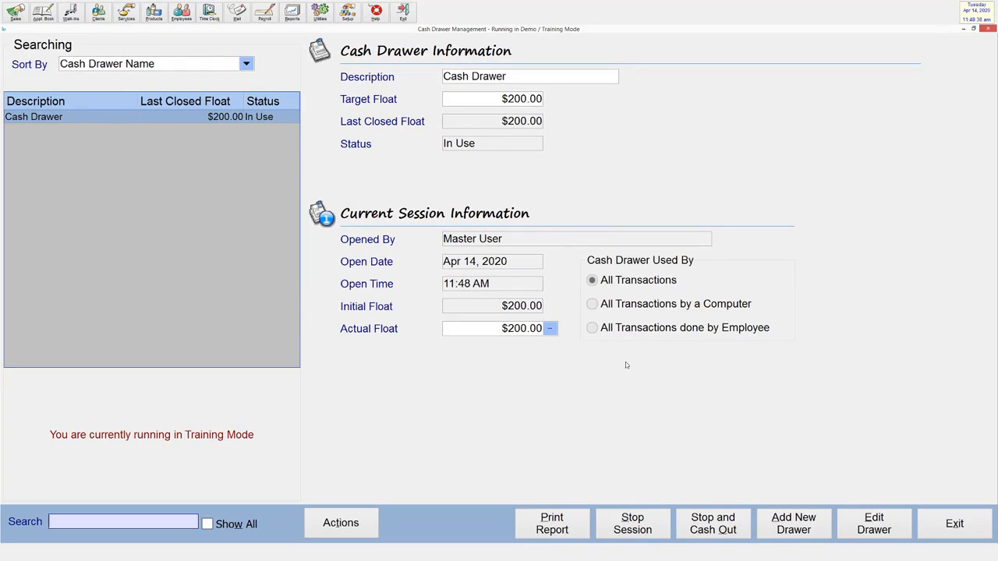
Stop the Cash Drawer session with a cash-out and confirm stopping it.
left_click(739, 531)
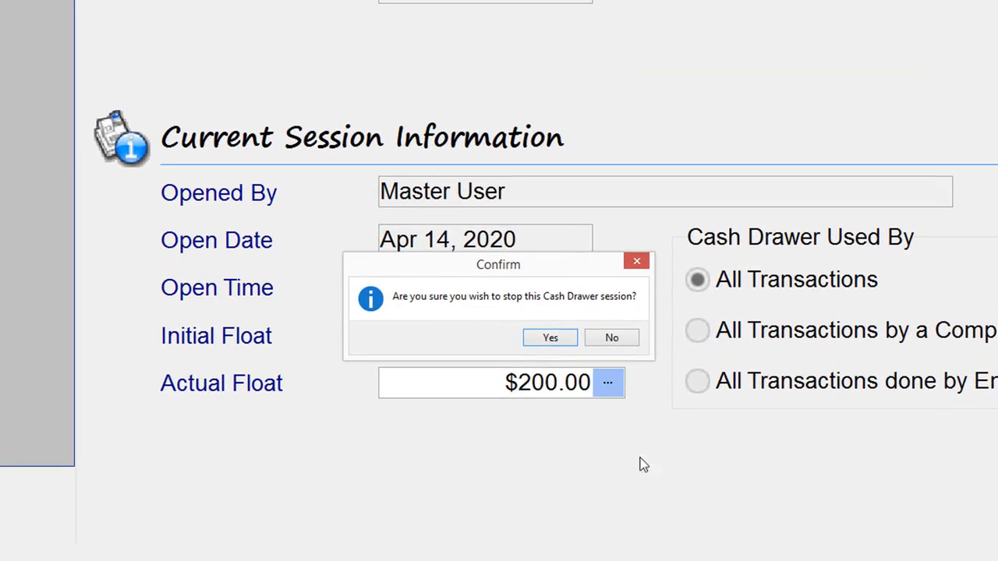
left_click(548, 338)
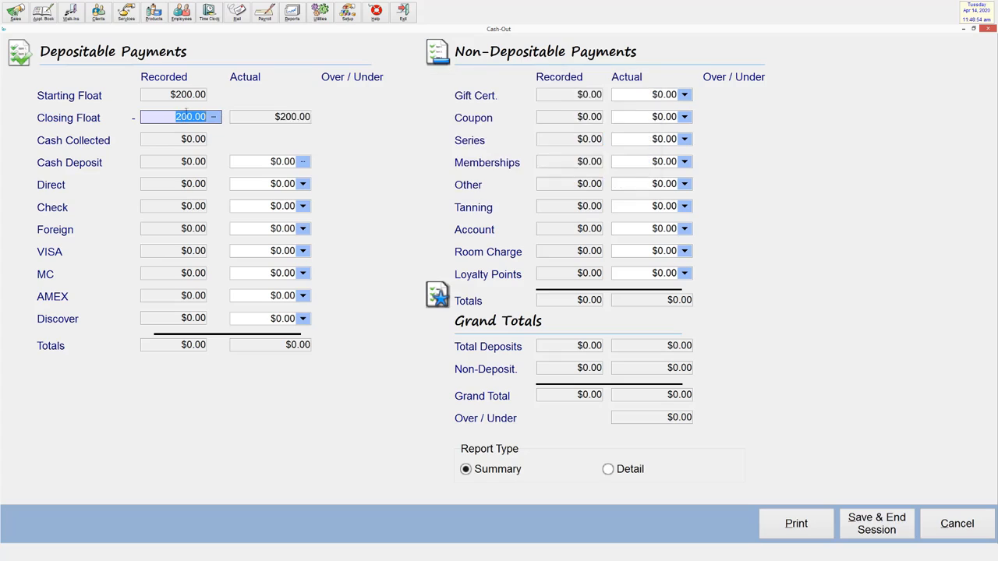
View the coin and bill calculator for the closing float and leave it without saving any counts.
left_click(217, 117)
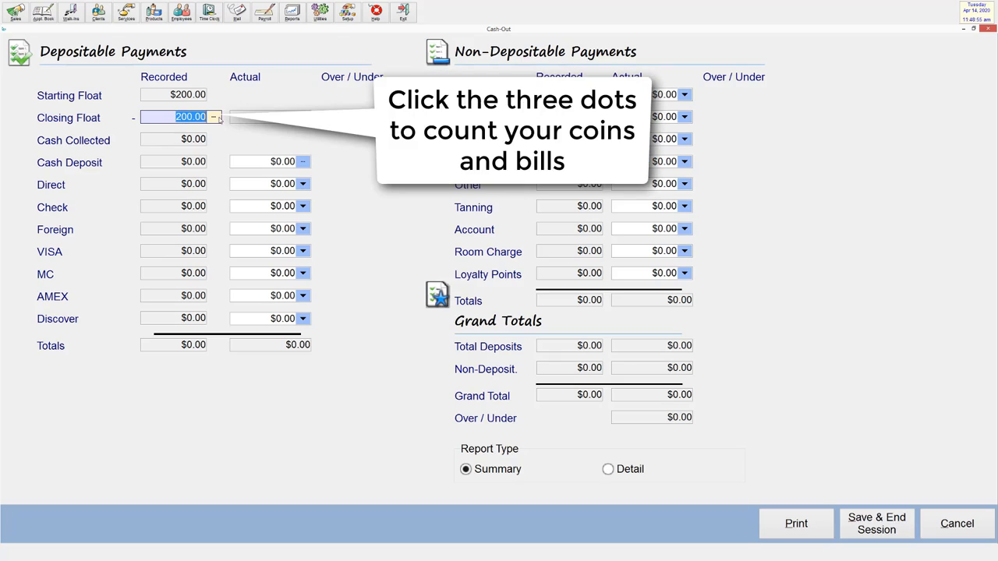
left_click(216, 117)
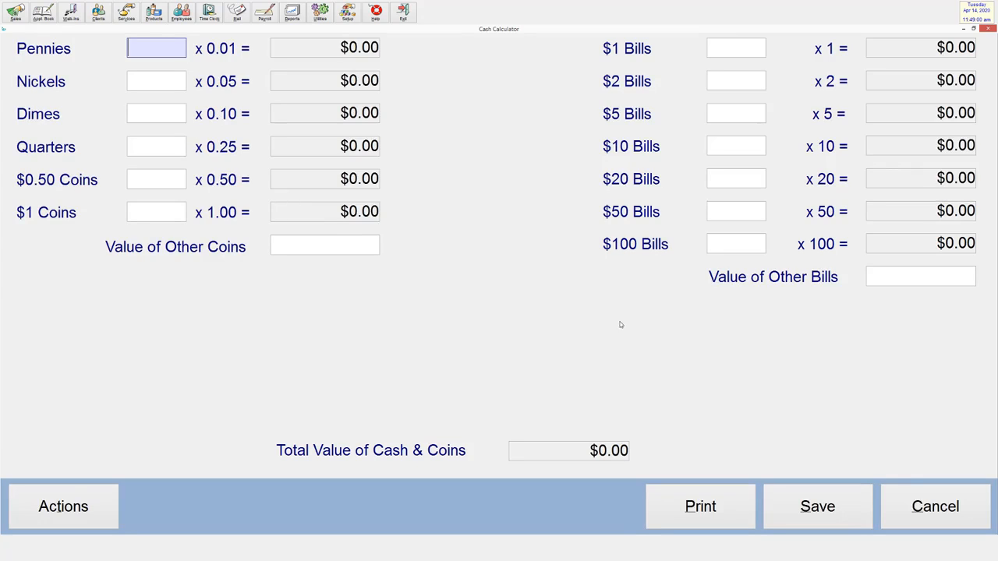
left_click(946, 507)
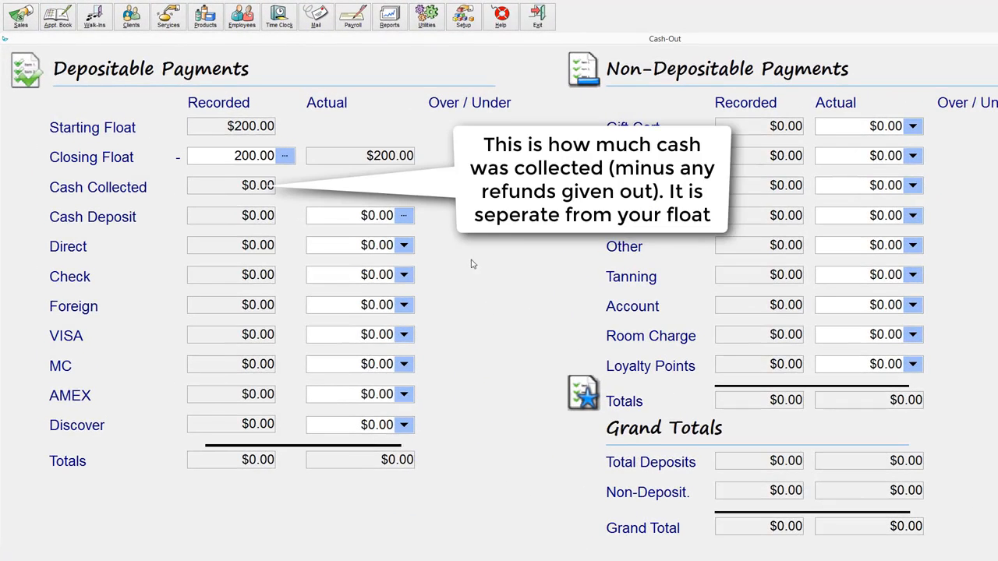